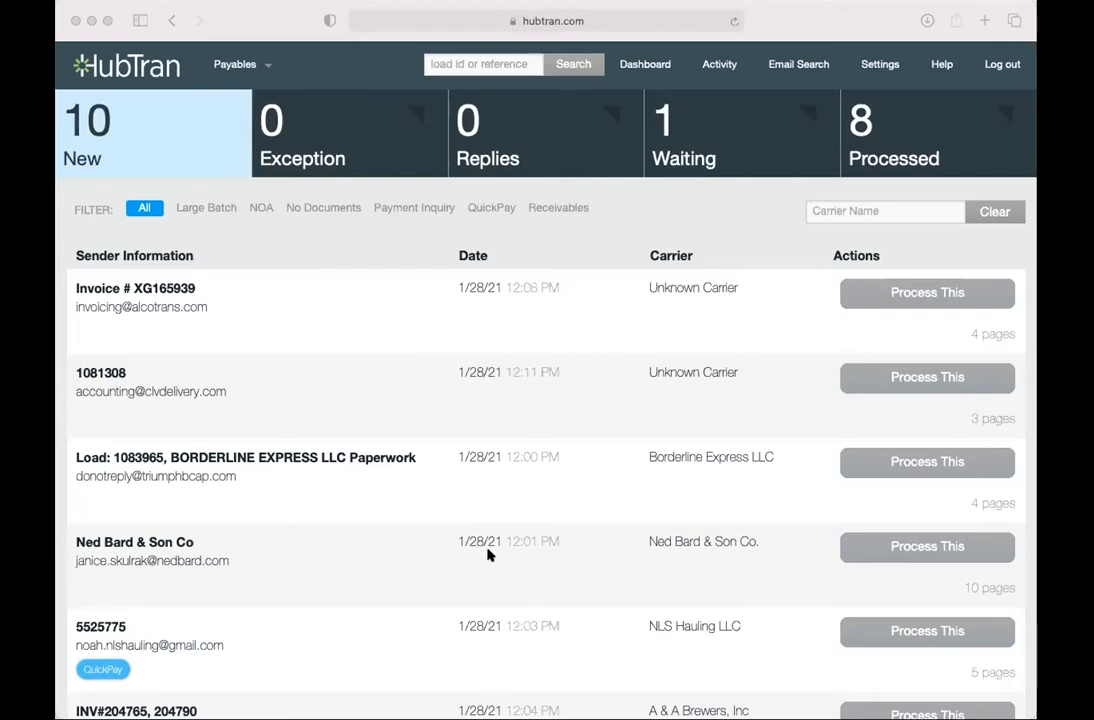
# - Open the new A & A Brewers, Inc email for processing from the list of new submissions
pyautogui.scroll(-1, 488, 555)
pyautogui.scroll(-4, 488, 555)
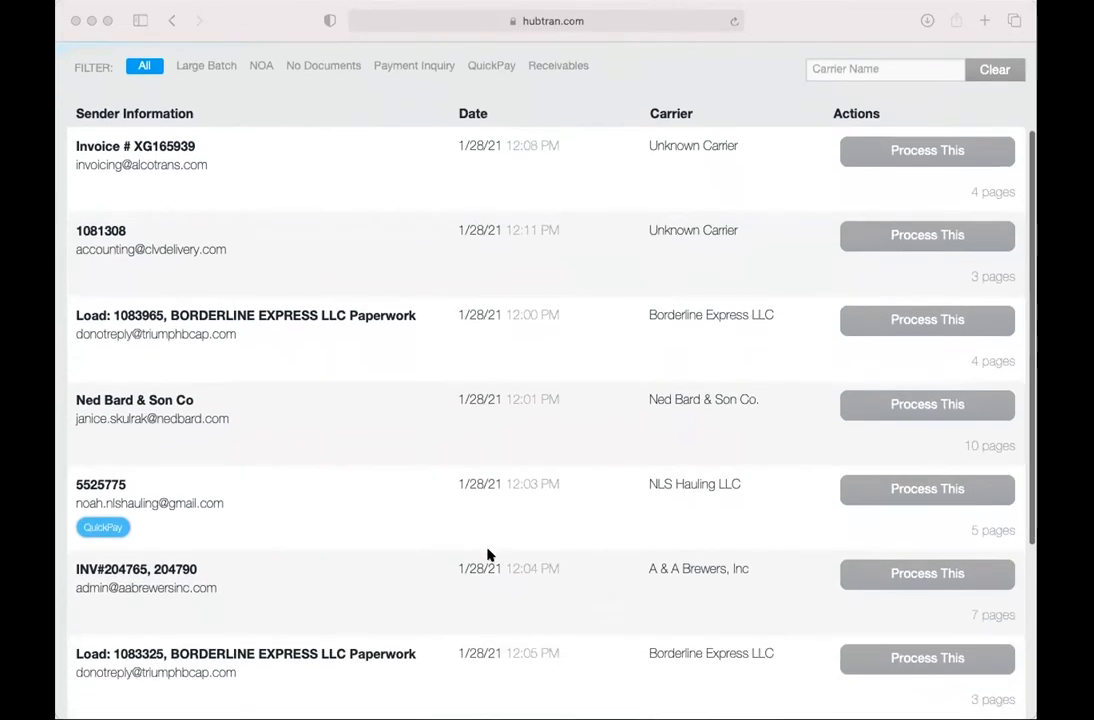
pyautogui.scroll(2, 488, 555)
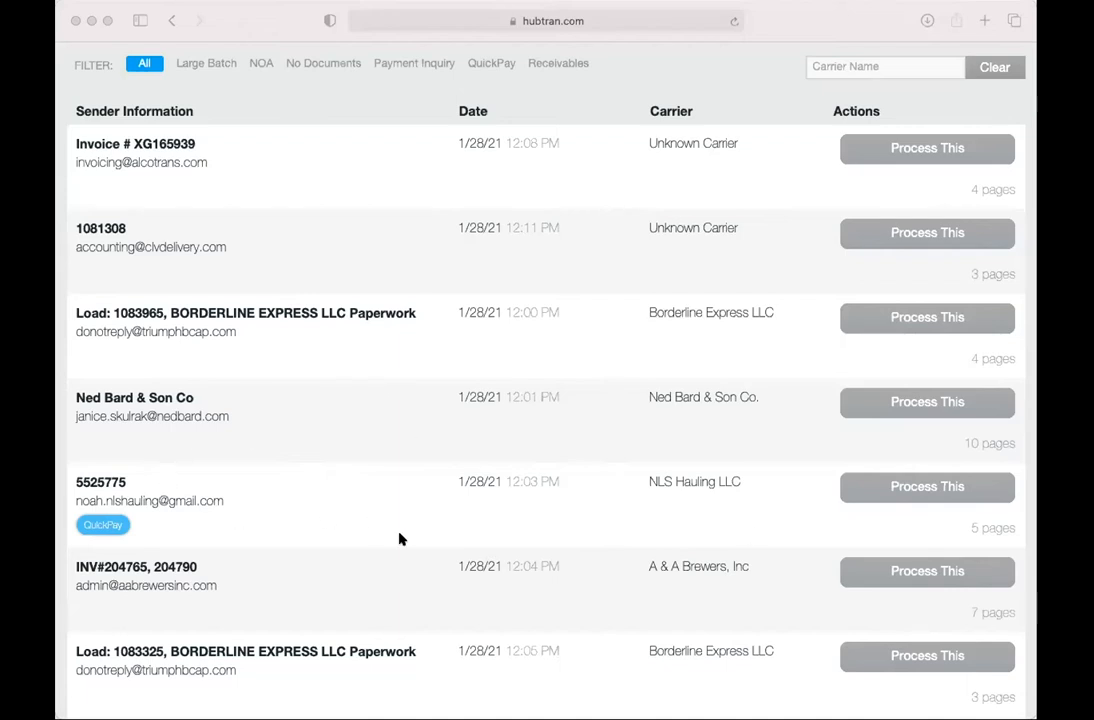
pyautogui.click(320, 601)
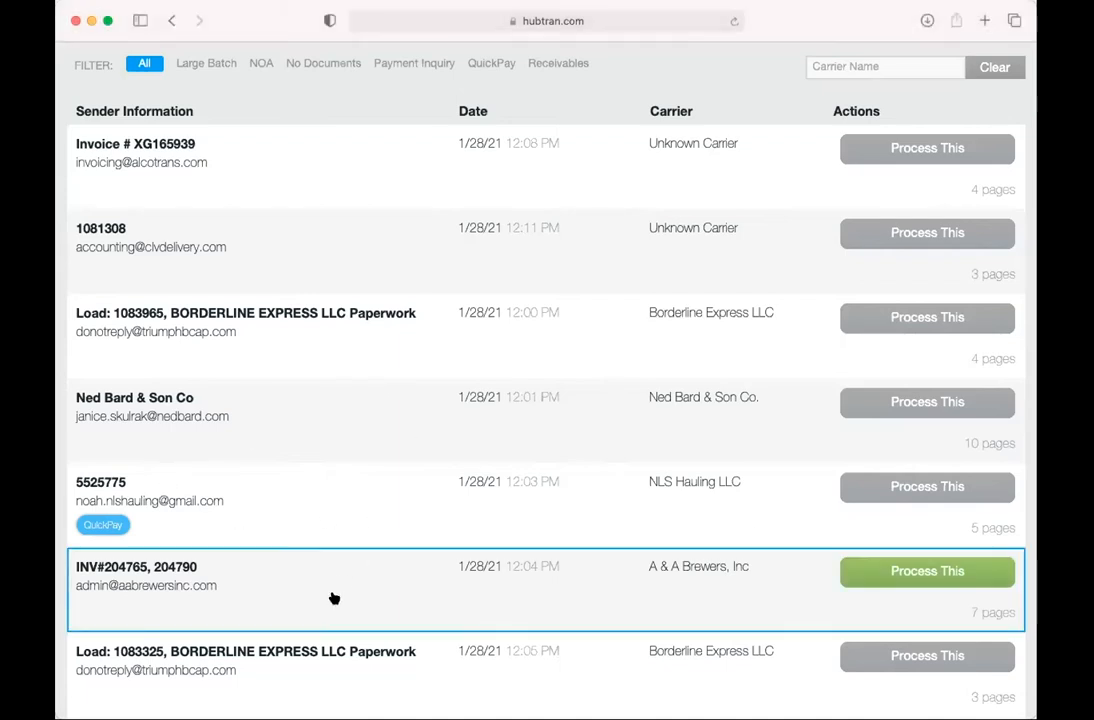
pyautogui.click(333, 599)
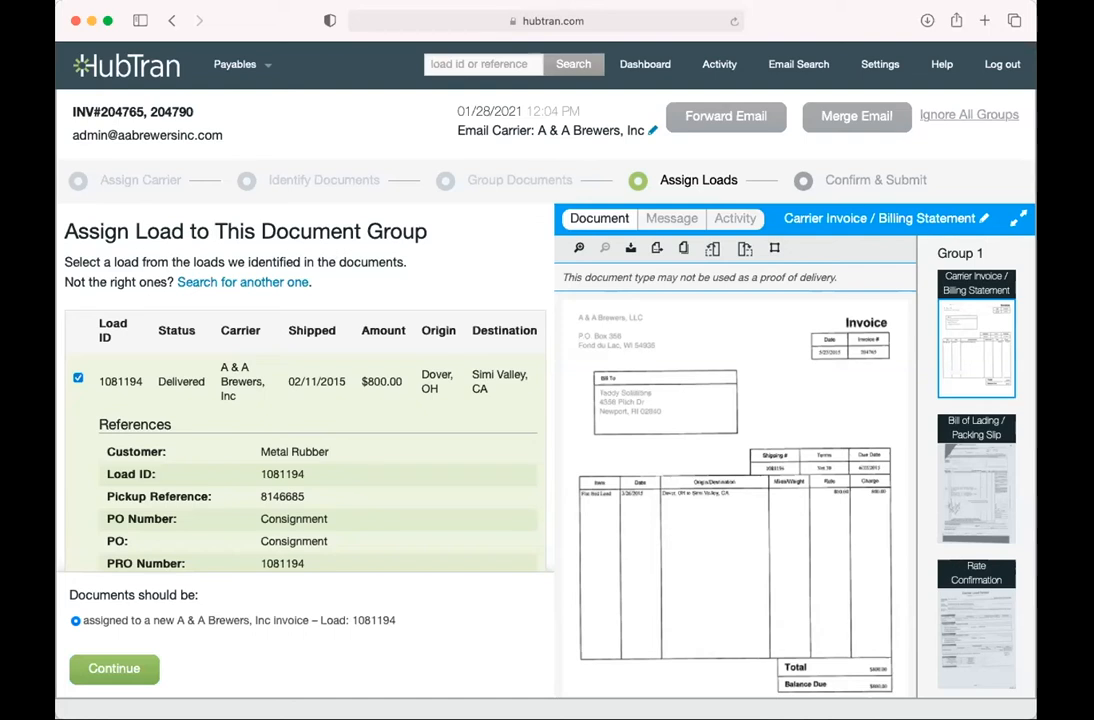
# - Review the email's carrier assignment, document identification and document grouping, including Group 1's rate confirmation, and return to the load assignment
pyautogui.click(79, 183)
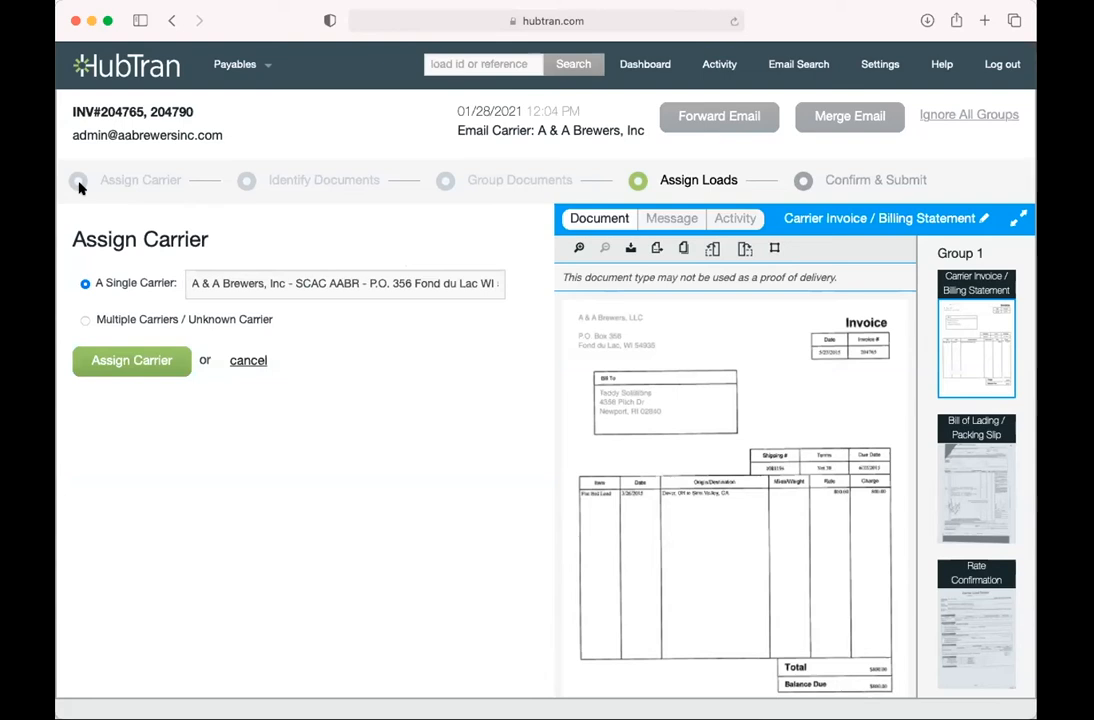
pyautogui.click(251, 184)
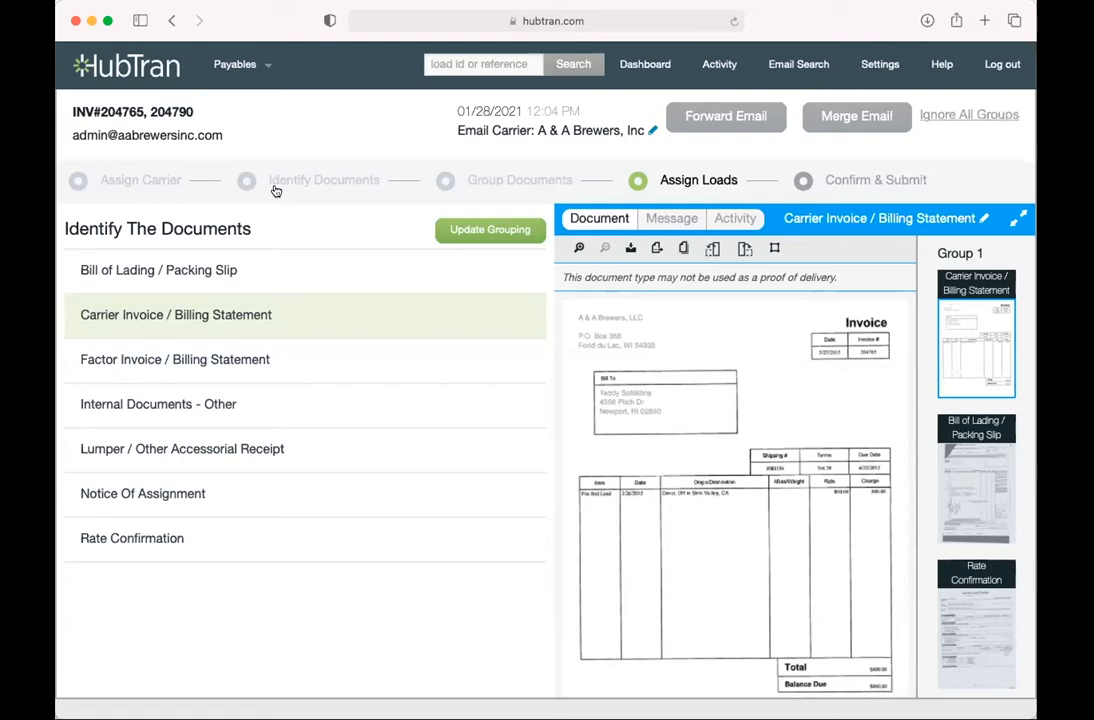
pyautogui.click(441, 180)
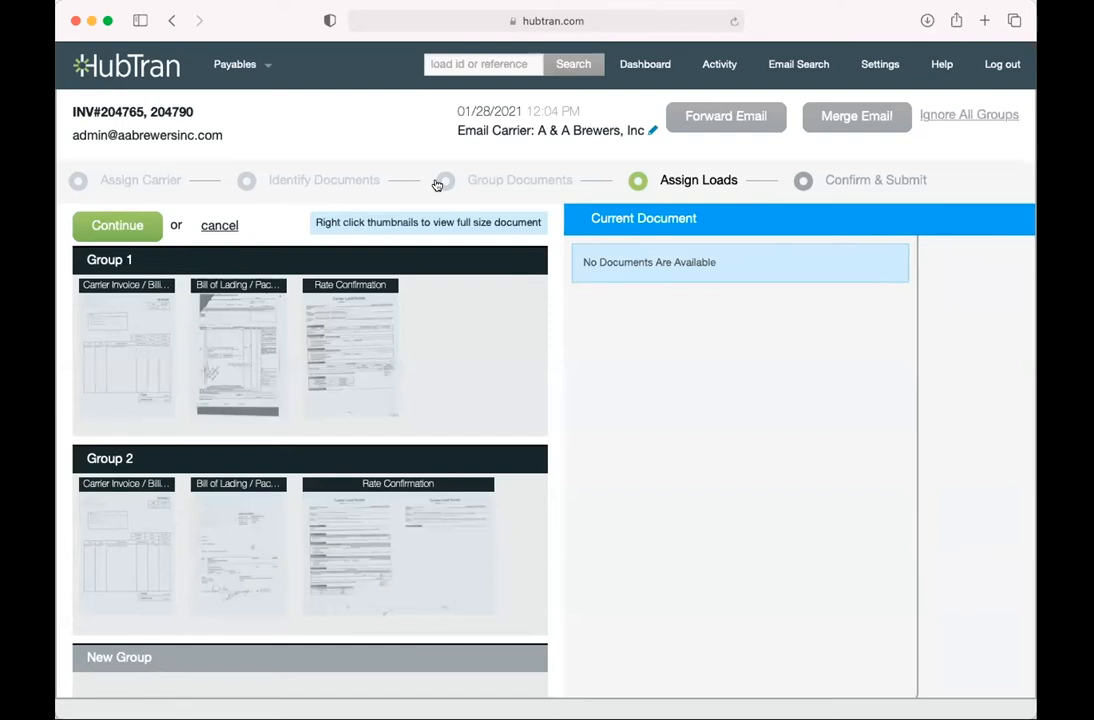
pyautogui.click(325, 339)
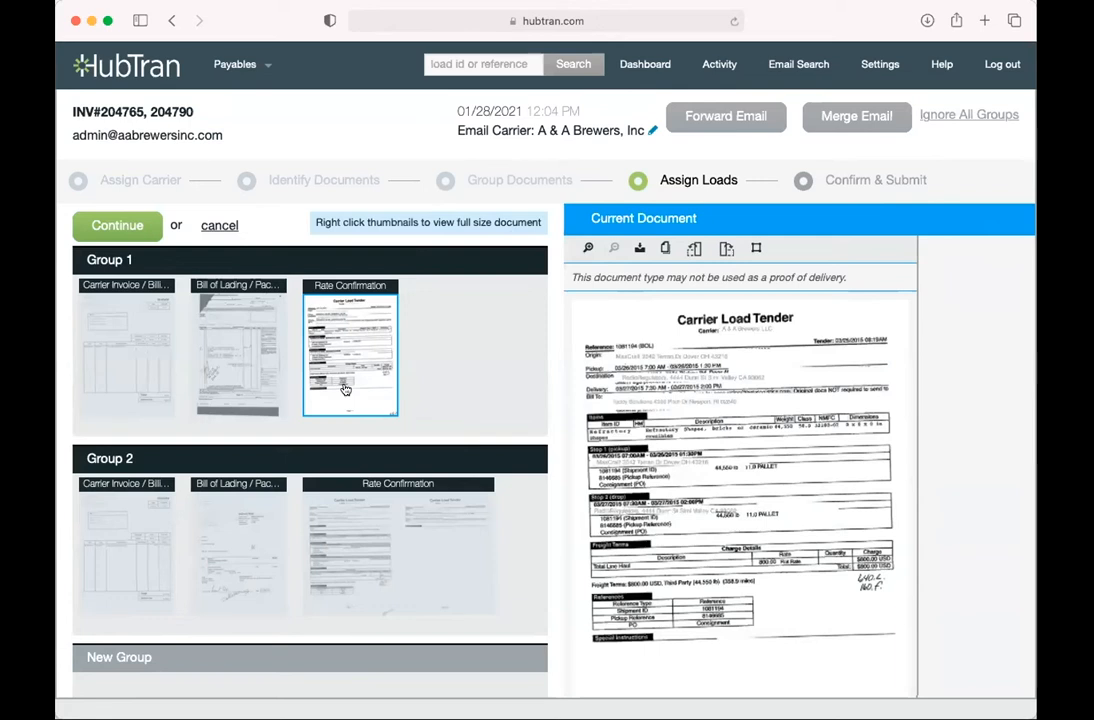
pyautogui.moveTo(345, 389); pyautogui.dragTo(393, 447)
pyautogui.click(634, 181)
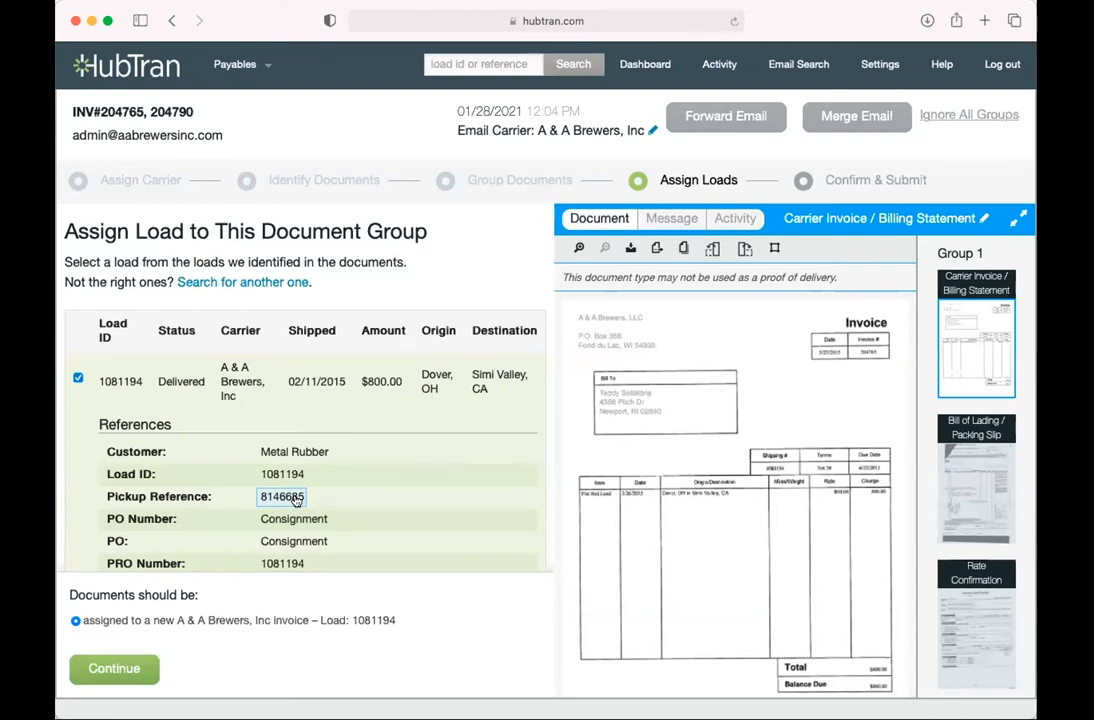
# - Check the matched Dover, OH to Simi Valley, CA load's references and assign Group 1 to it as a new A & A Brewers, Inc invoice
pyautogui.click(296, 498)
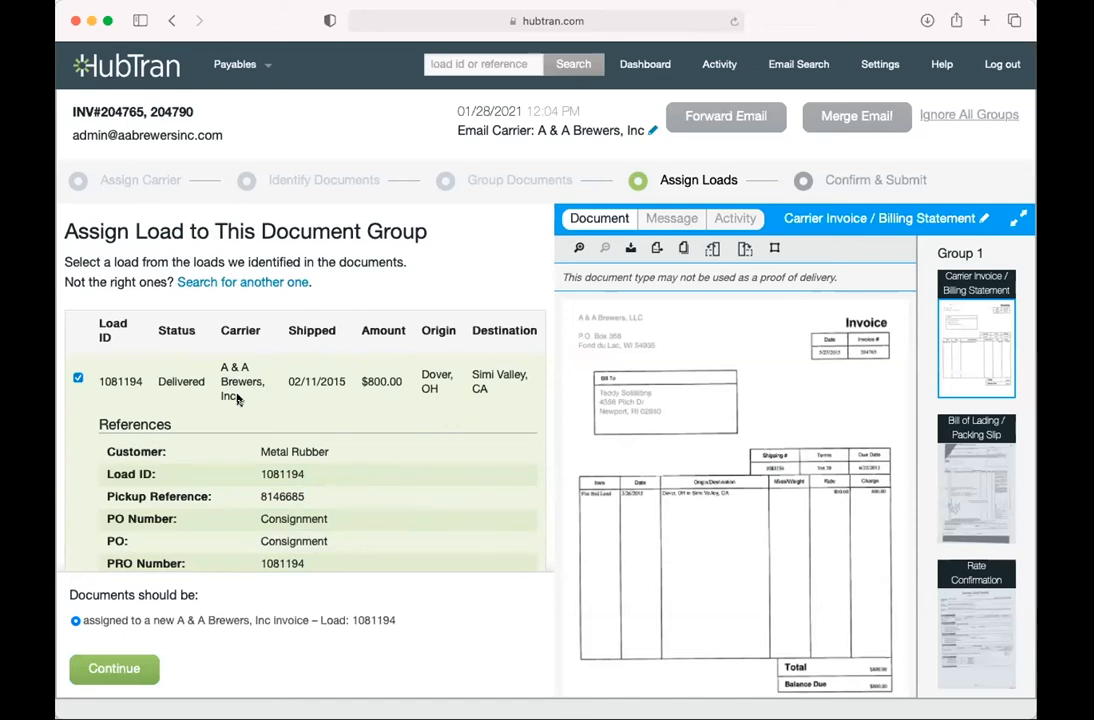
pyautogui.scroll(-1, 142, 455)
pyautogui.scroll(-2, 142, 455)
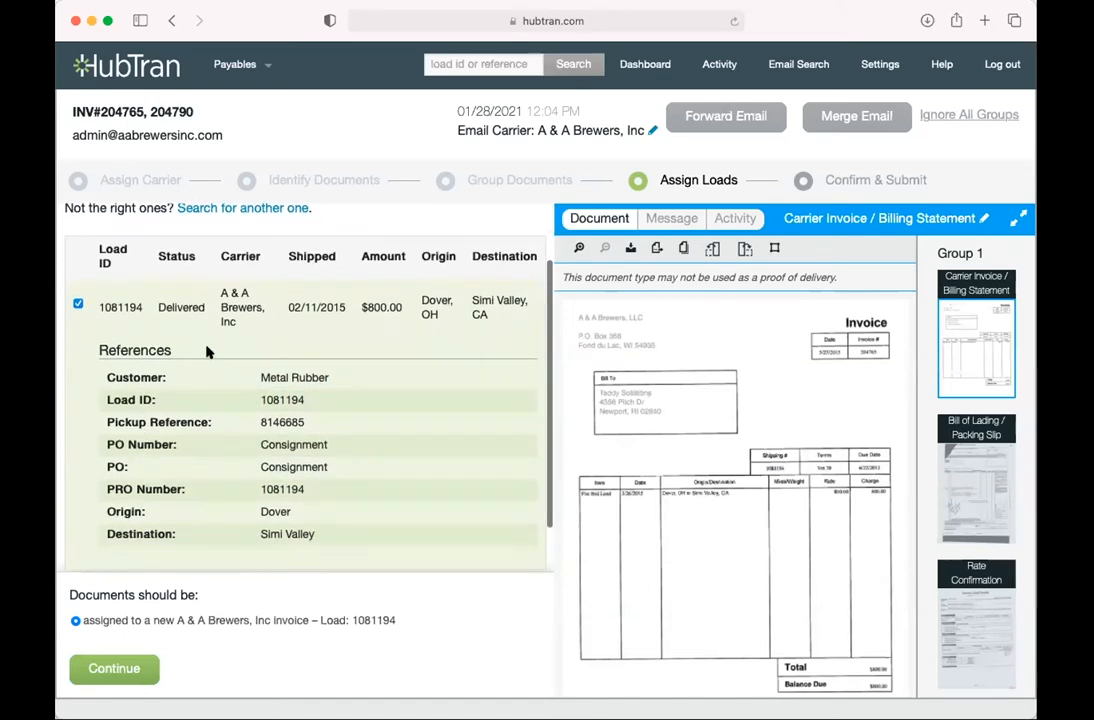
pyautogui.scroll(2, 364, 393)
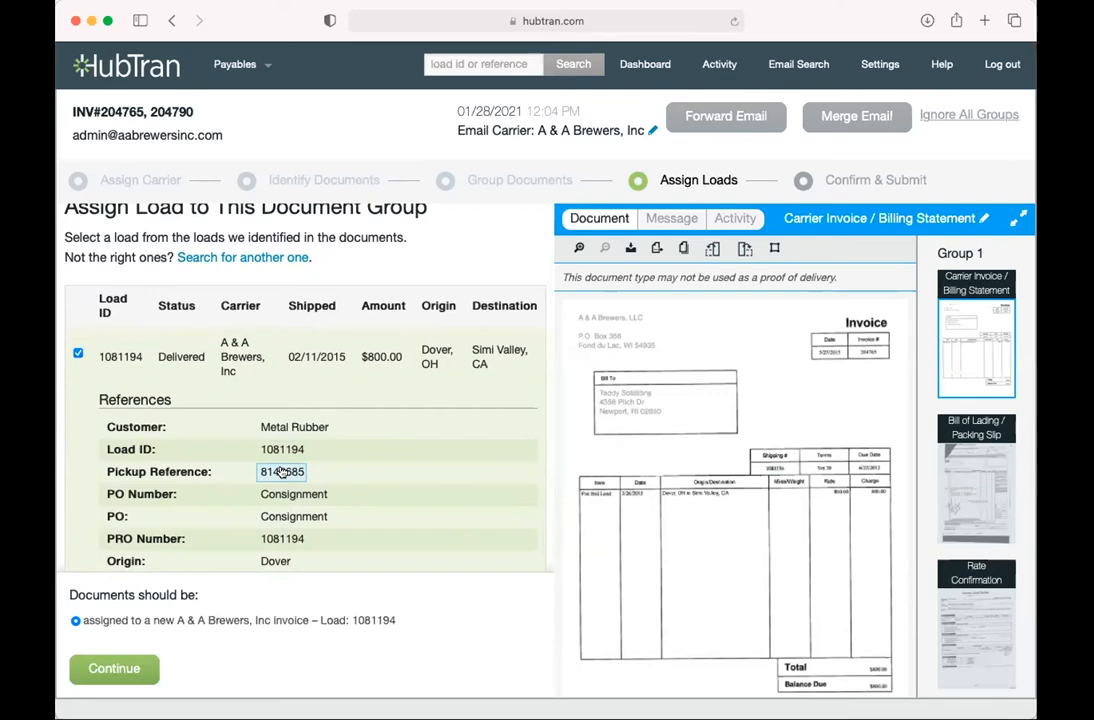
pyautogui.scroll(-2, 369, 553)
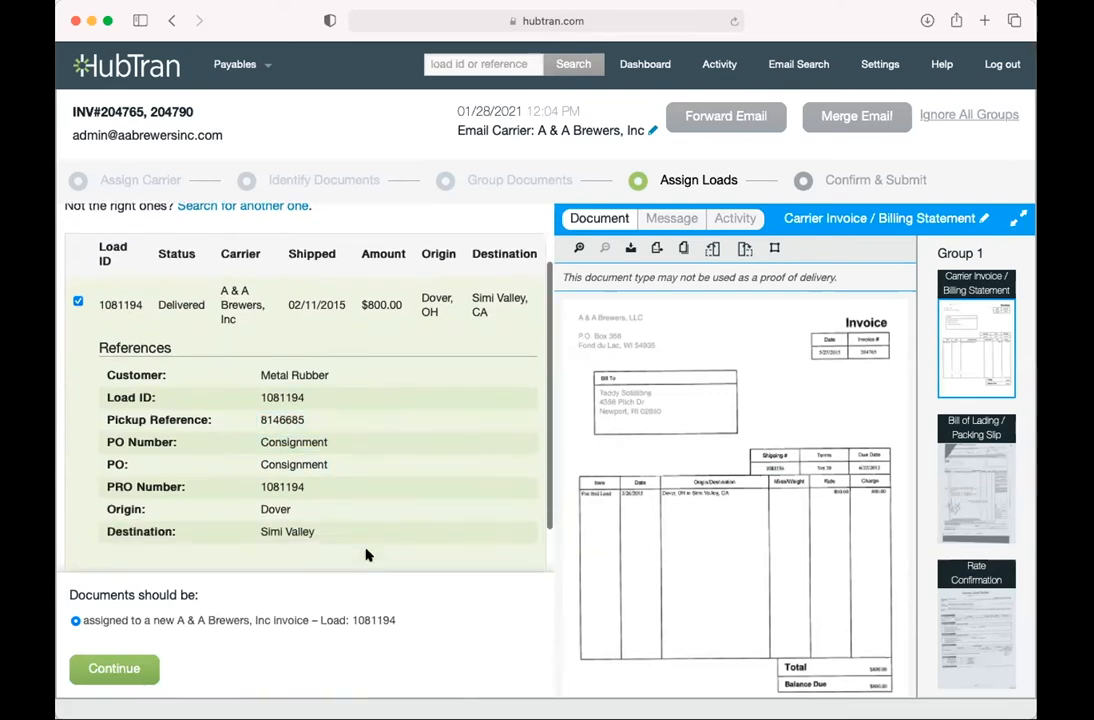
pyautogui.click(118, 672)
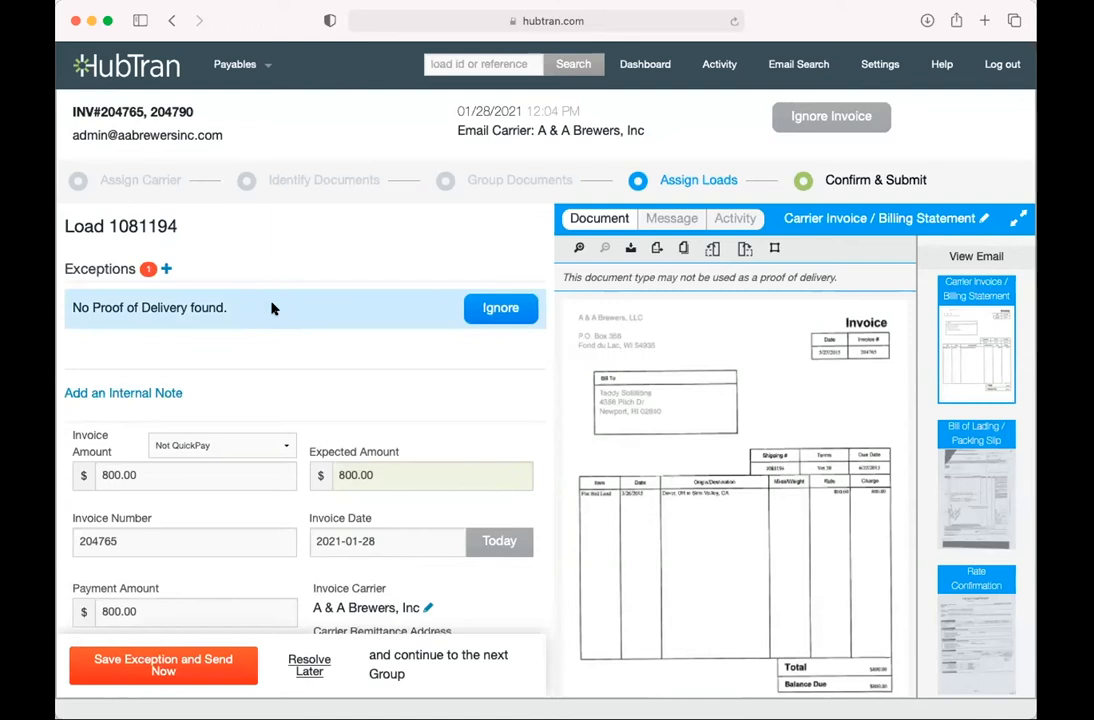
# - Mark Group 1's bill of lading as signed proof of delivery, and save and approve the invoice to continue to the next group
pyautogui.click(985, 484)
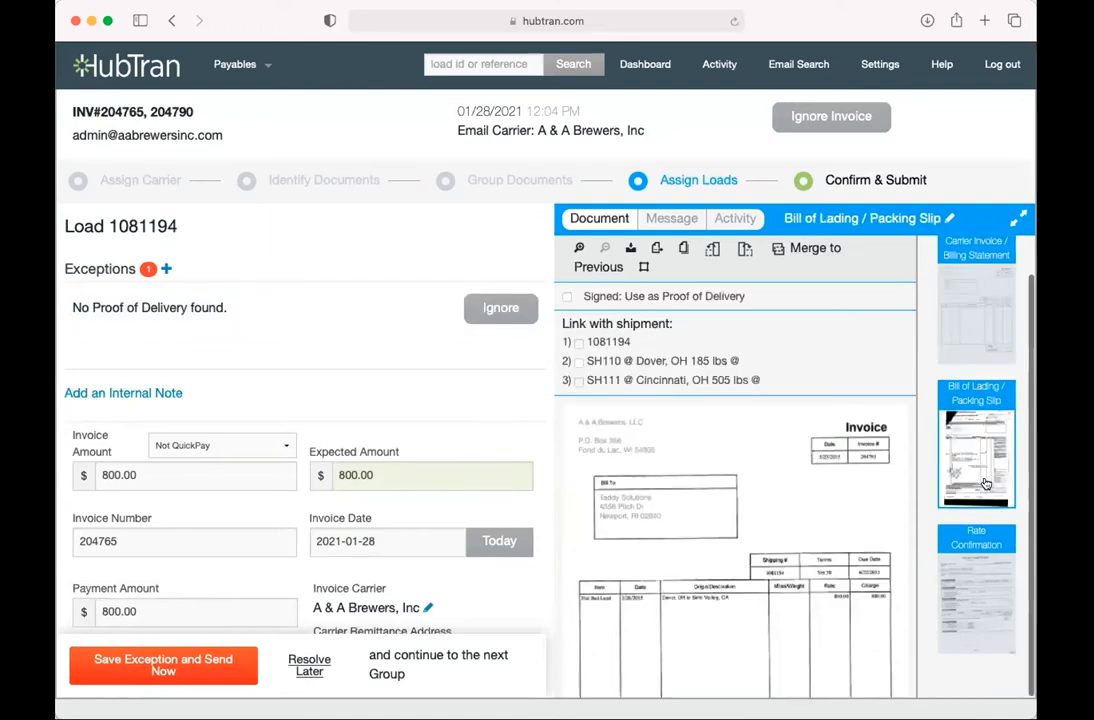
pyautogui.click(567, 298)
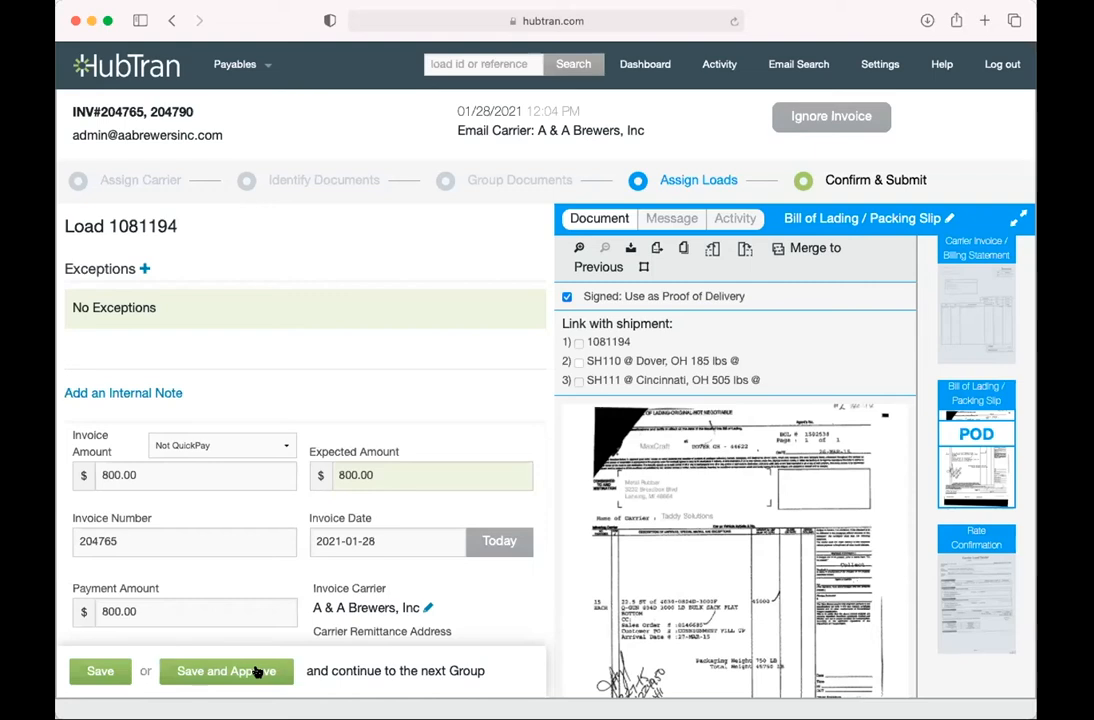
pyautogui.click(257, 672)
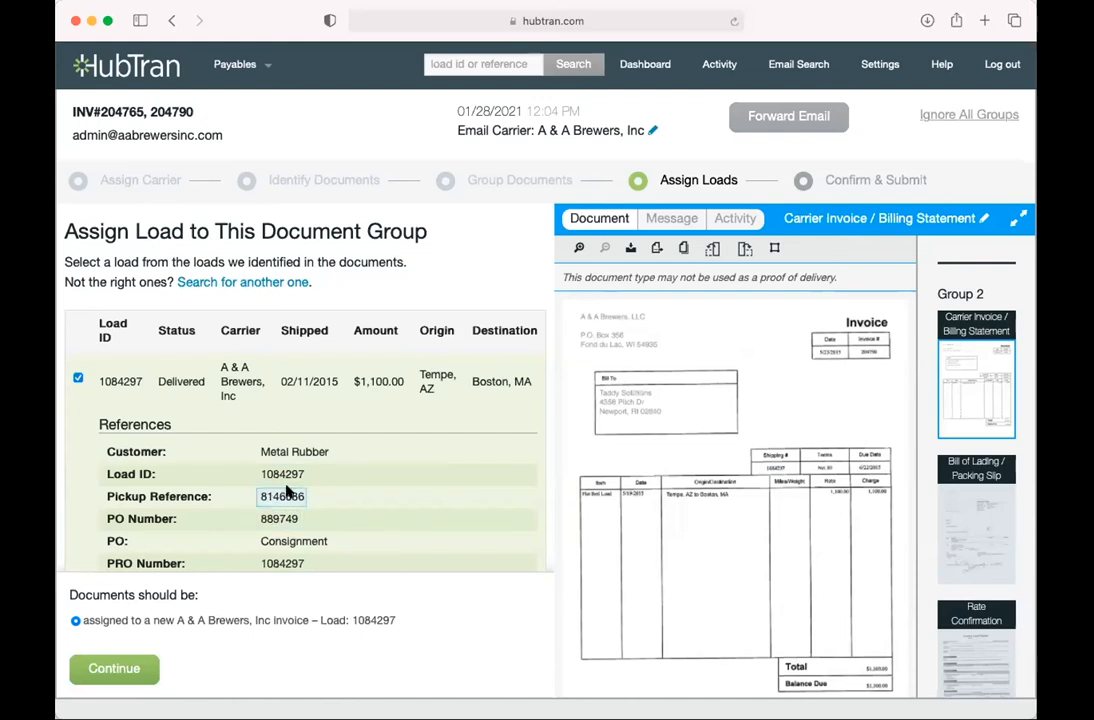
# - Check the matched Tempe, AZ to Boston, MA load's references and assign Group 2 to it as a new invoice
pyautogui.scroll(-1, 587, 443)
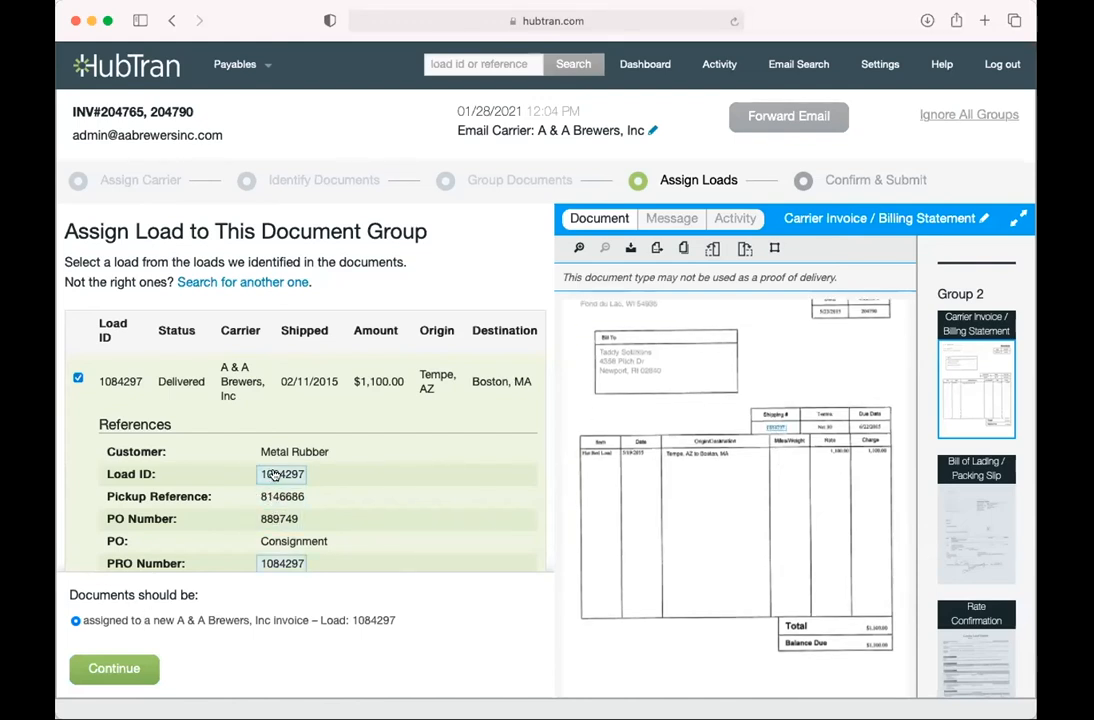
pyautogui.click(123, 678)
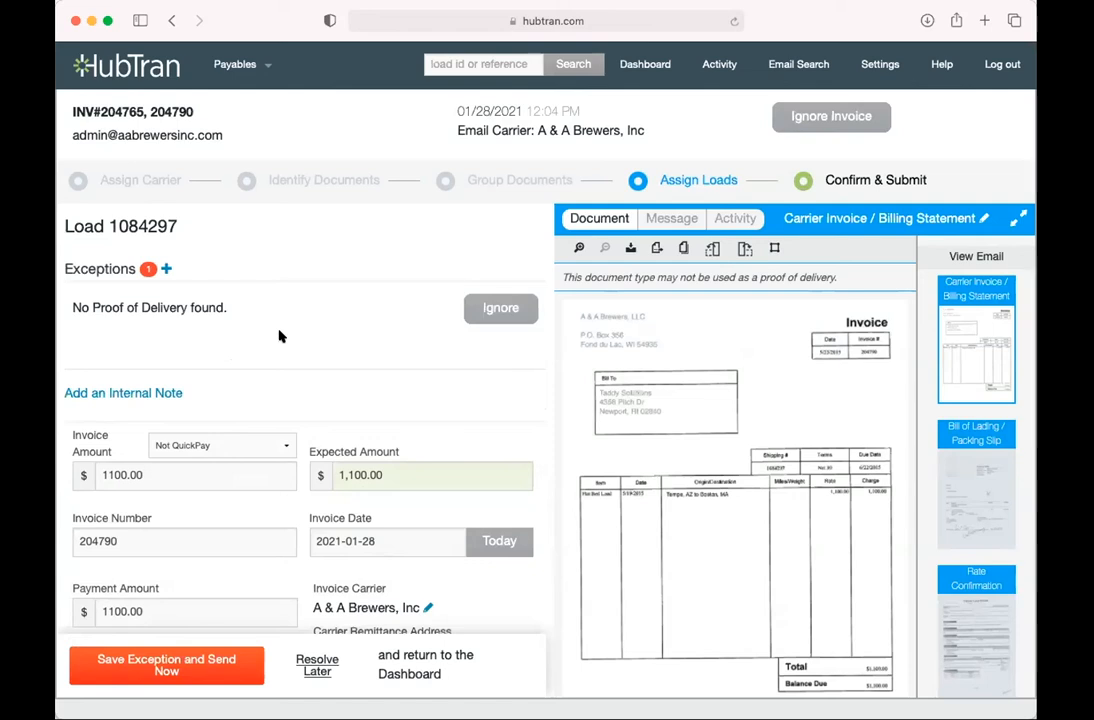
# - Mark Group 2's bill of lading as signed proof of delivery, and save and approve its invoice
pyautogui.scroll(-1, 958, 486)
pyautogui.click(958, 486)
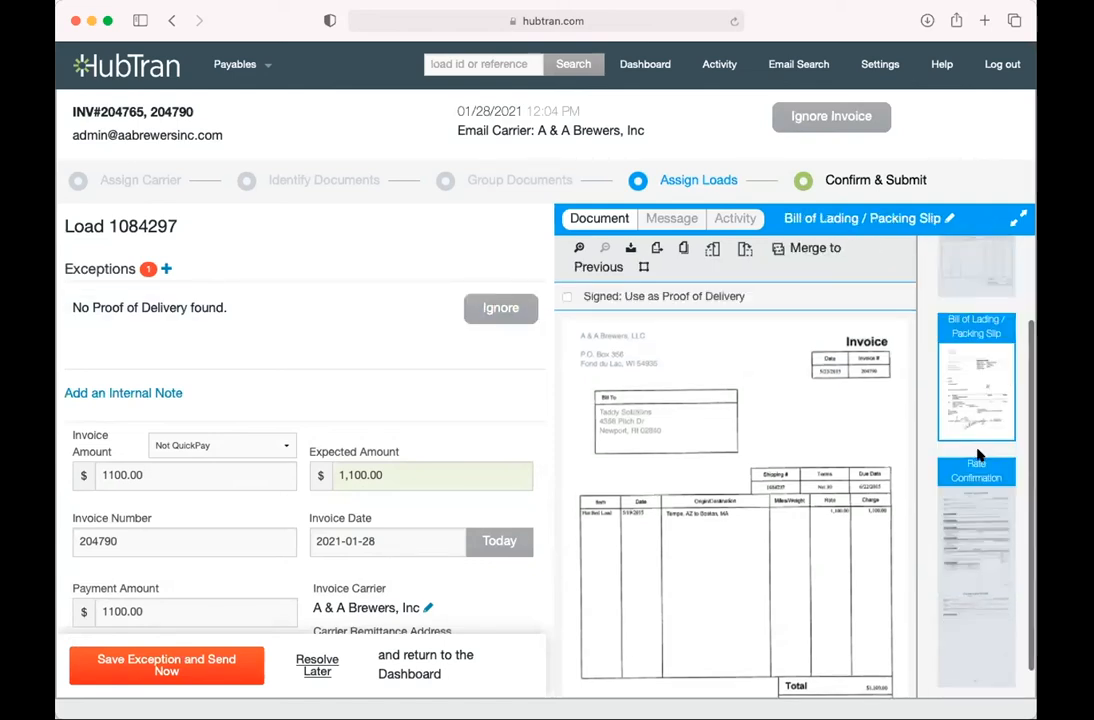
pyautogui.scroll(-3, 750, 549)
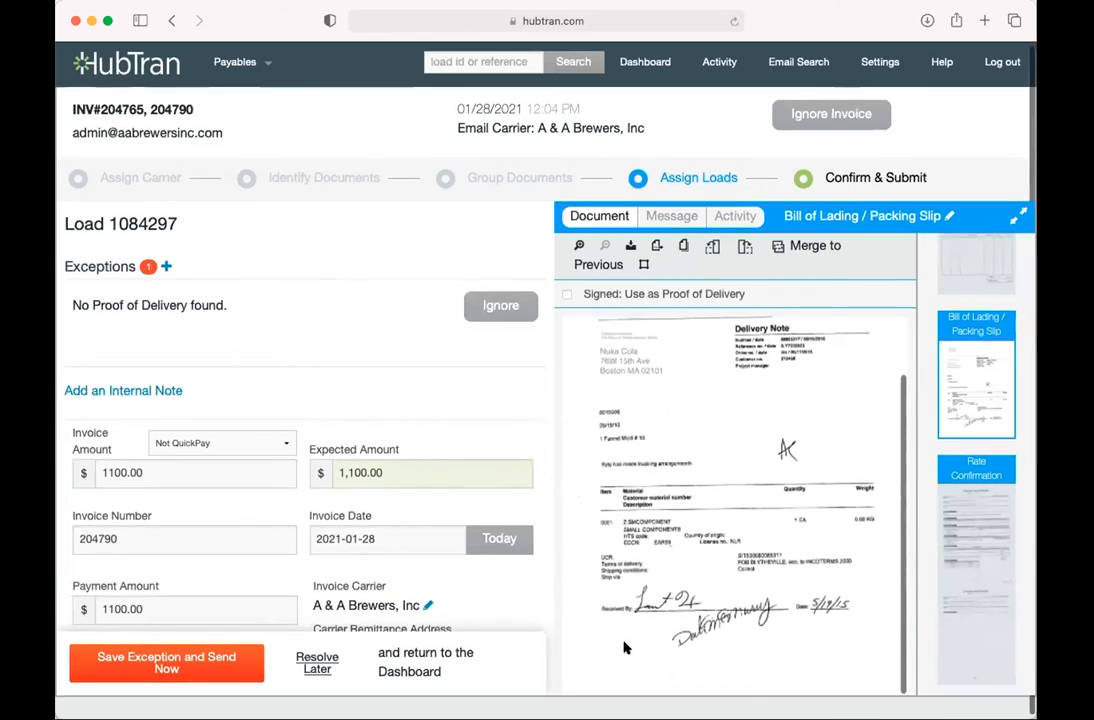
pyautogui.click(565, 294)
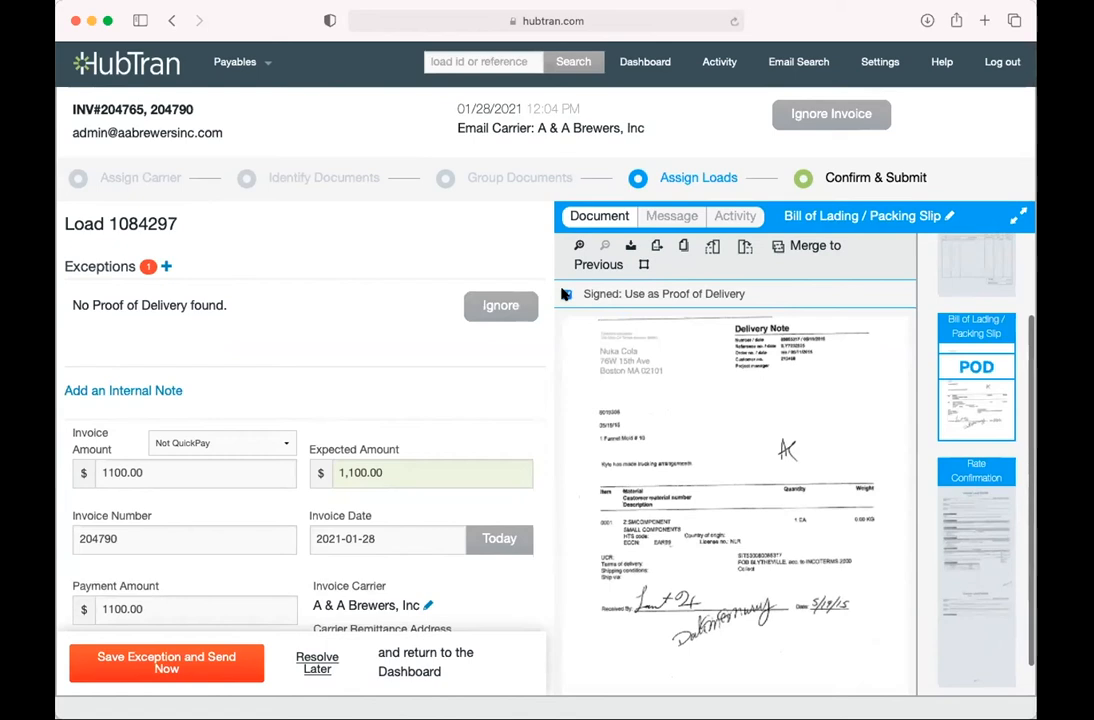
pyautogui.click(226, 669)
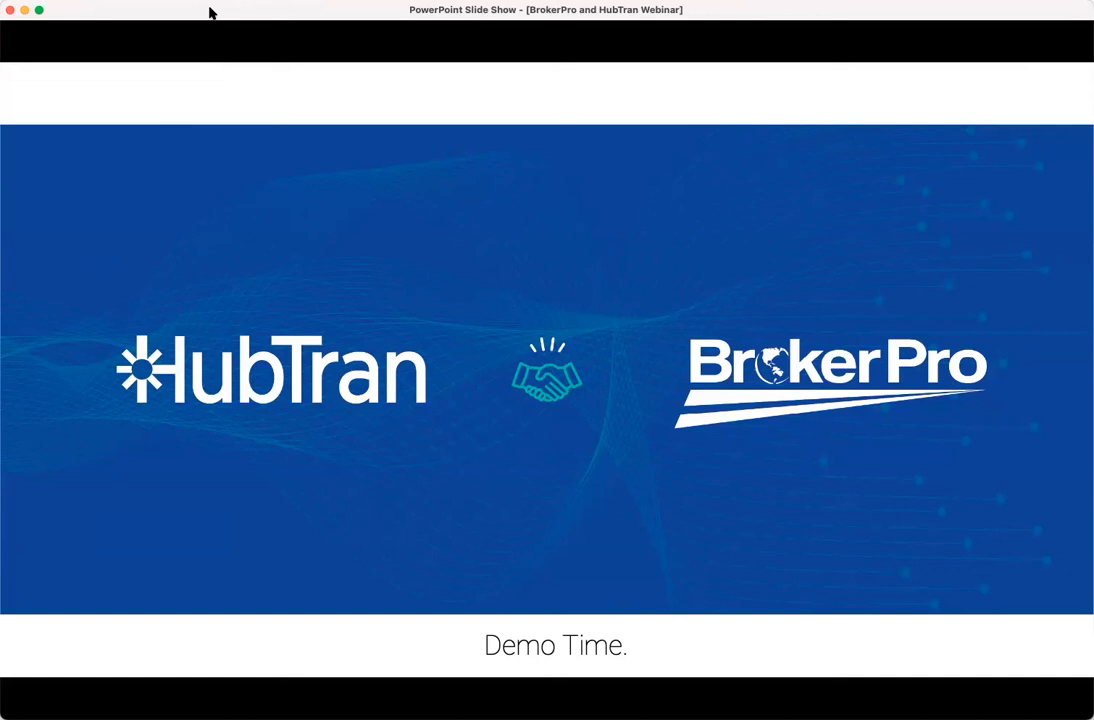
pyautogui.press('Right')
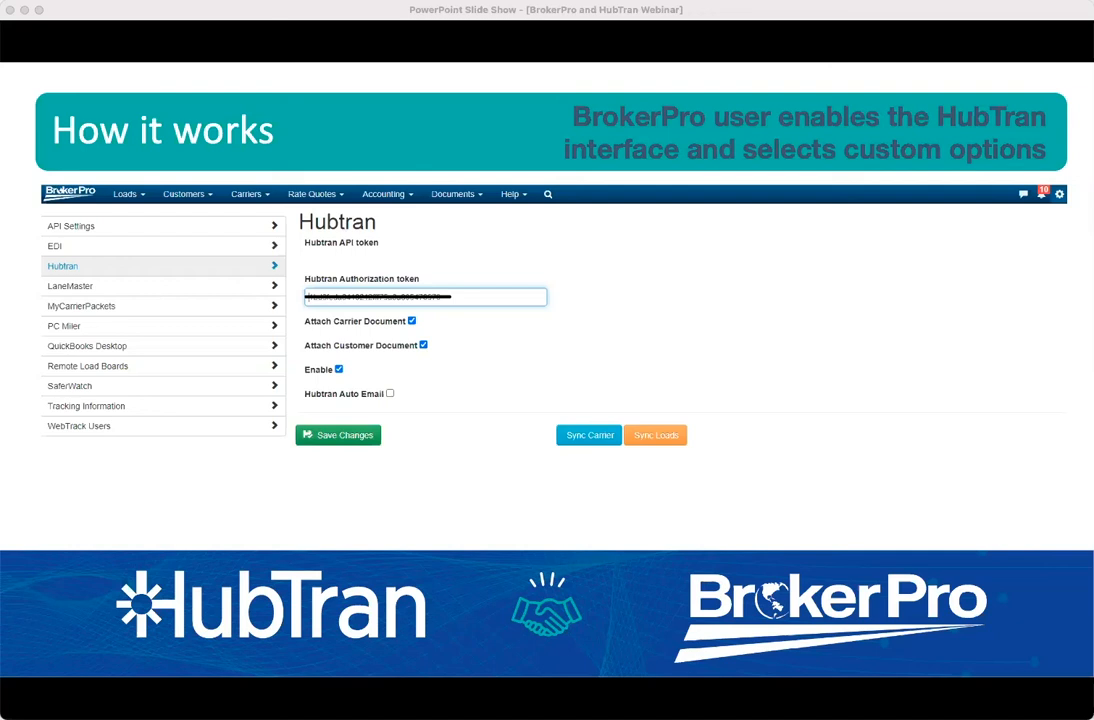
pyautogui.click(82, 8)
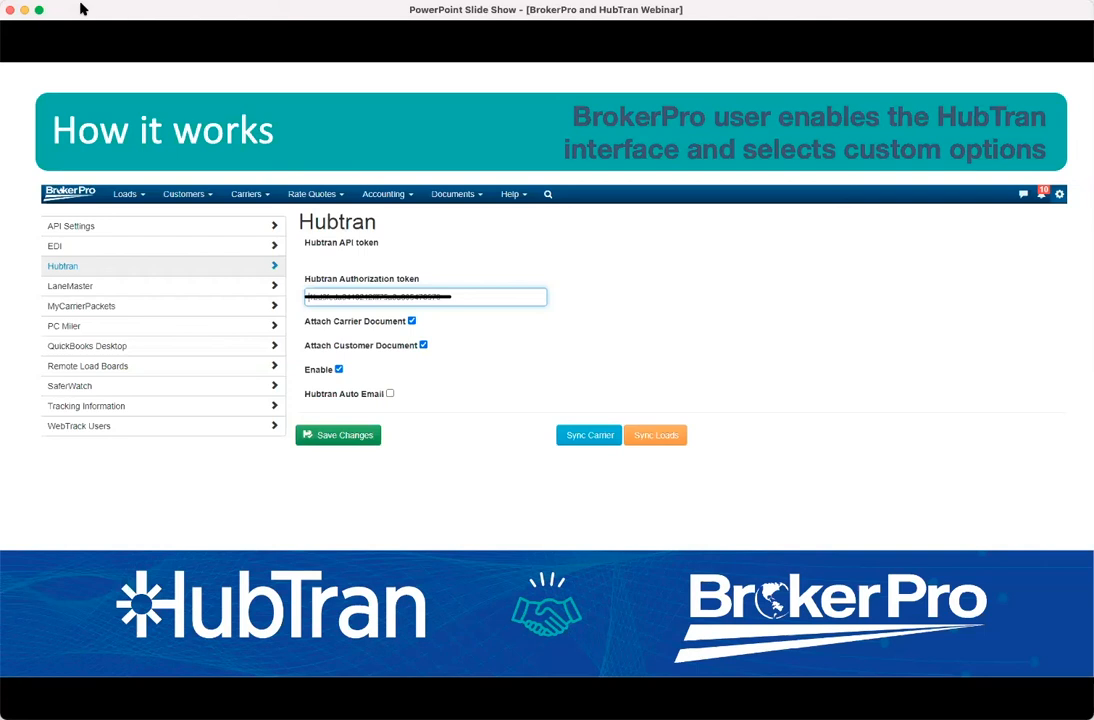
pyautogui.press('Right')
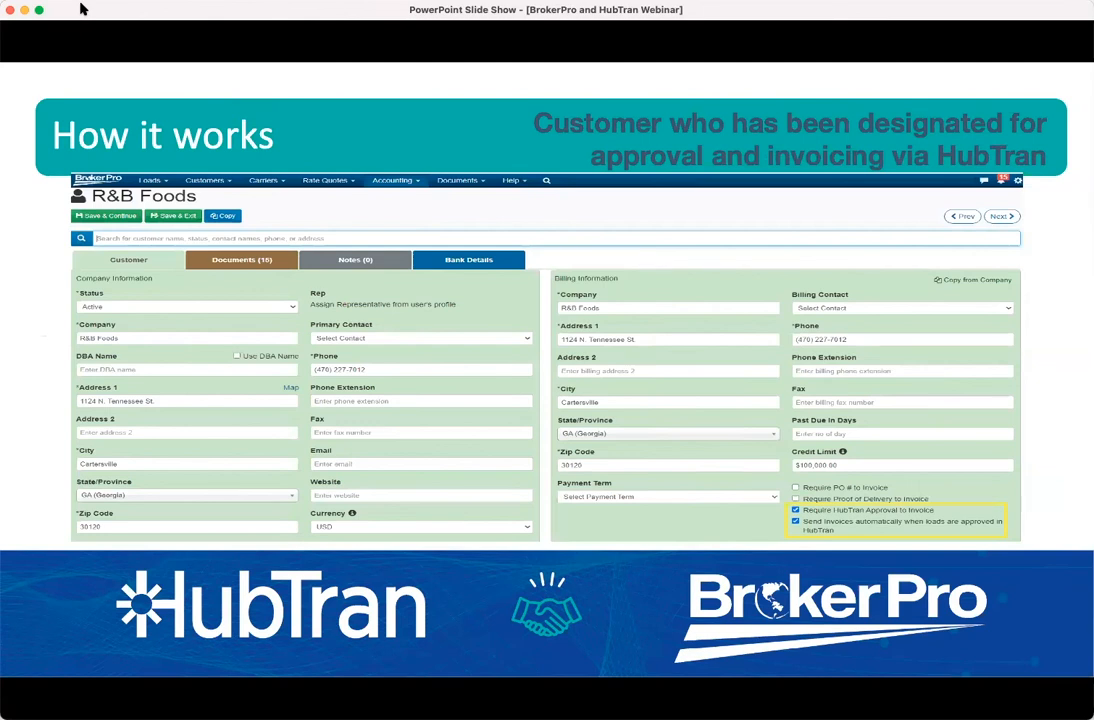
pyautogui.press('Right')
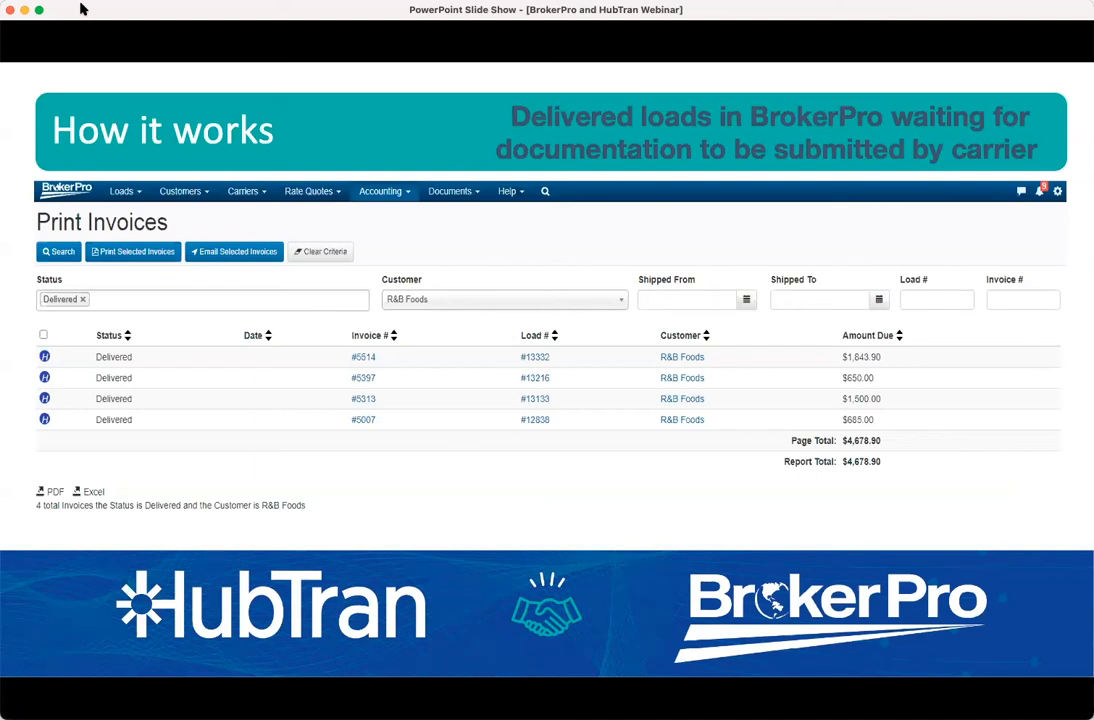
pyautogui.press('Right')
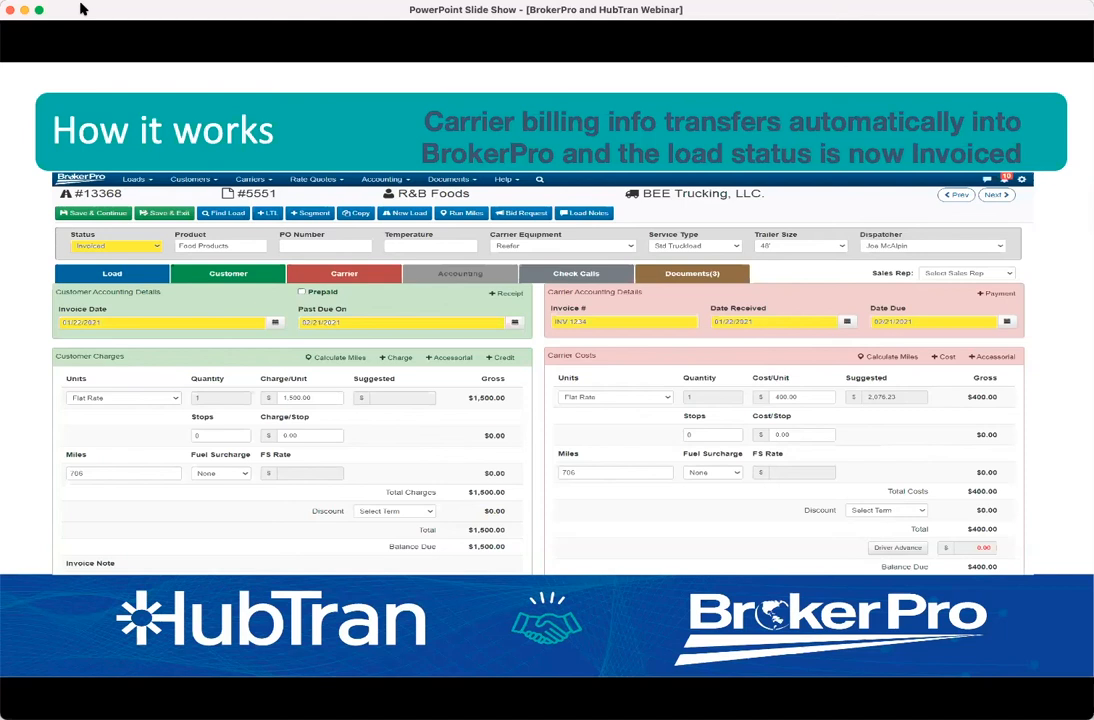
pyautogui.press('Right')
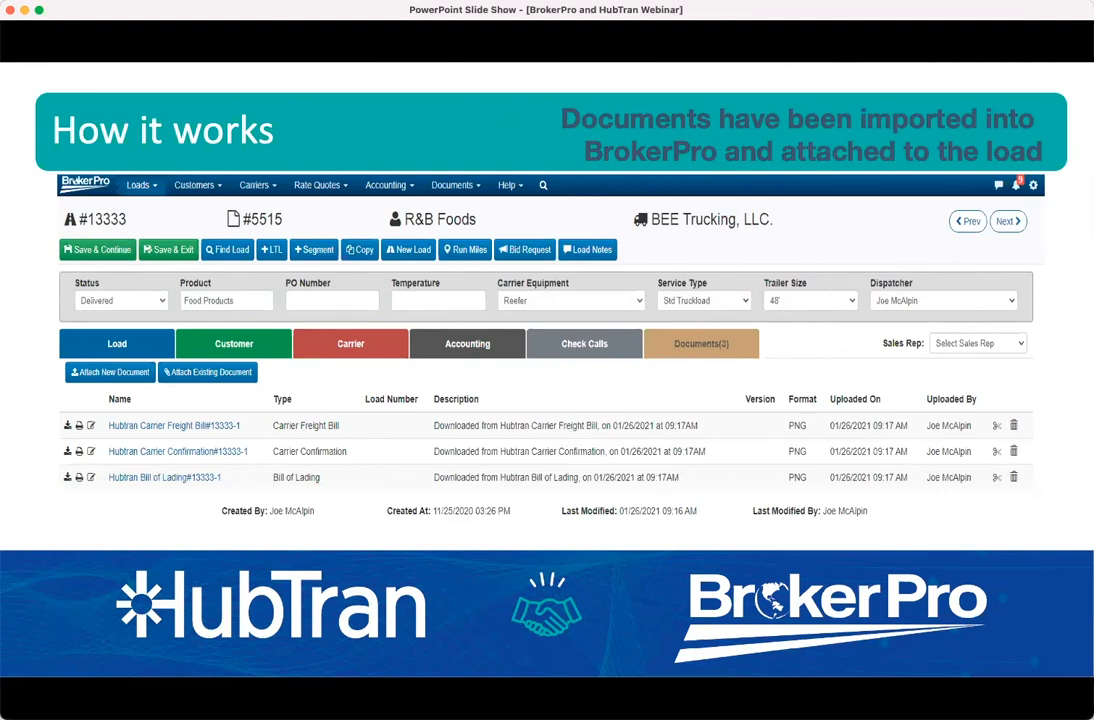
pyautogui.press('Right')
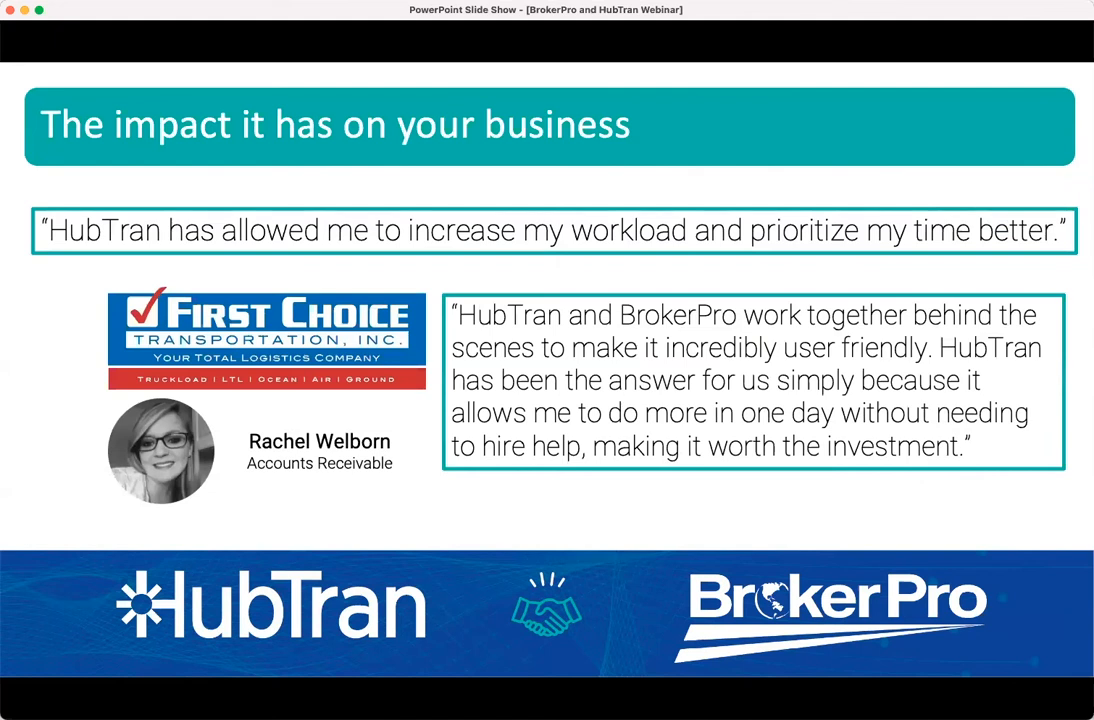